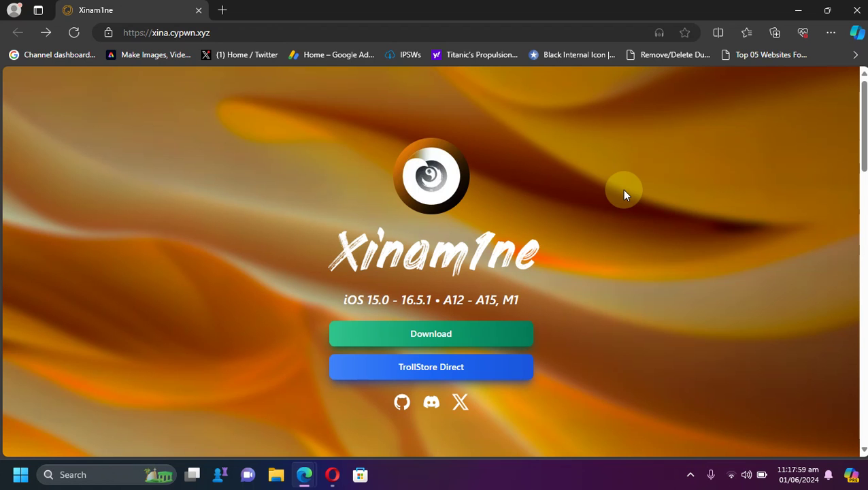
Read through the Xinam1ne website at xina.cypwn.xyz and return to the top of the page
scroll(624, 194, down, 2)
scroll(628, 200, down, 1)
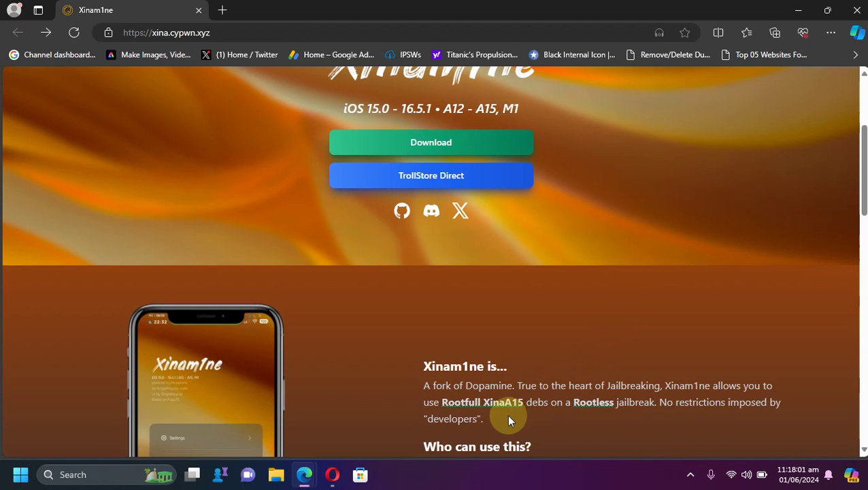
scroll(585, 282, up, 2)
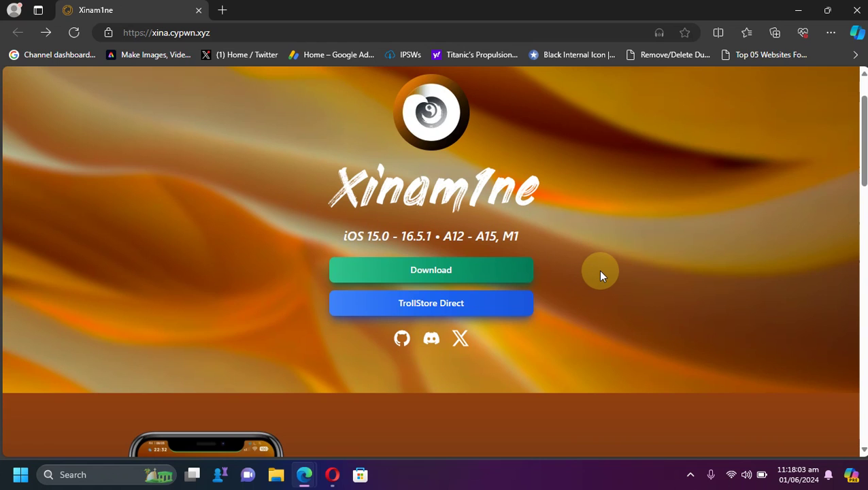
scroll(601, 273, up, 1)
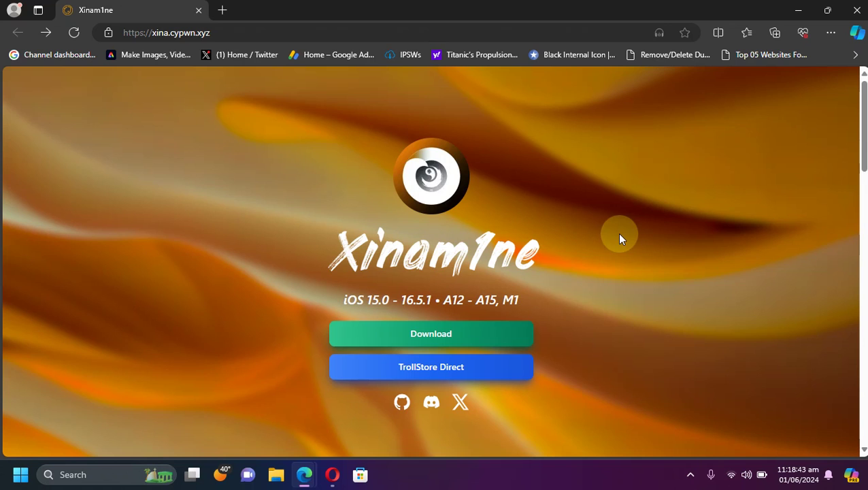
scroll(620, 238, down, 1)
scroll(622, 238, down, 2)
scroll(626, 224, down, 2)
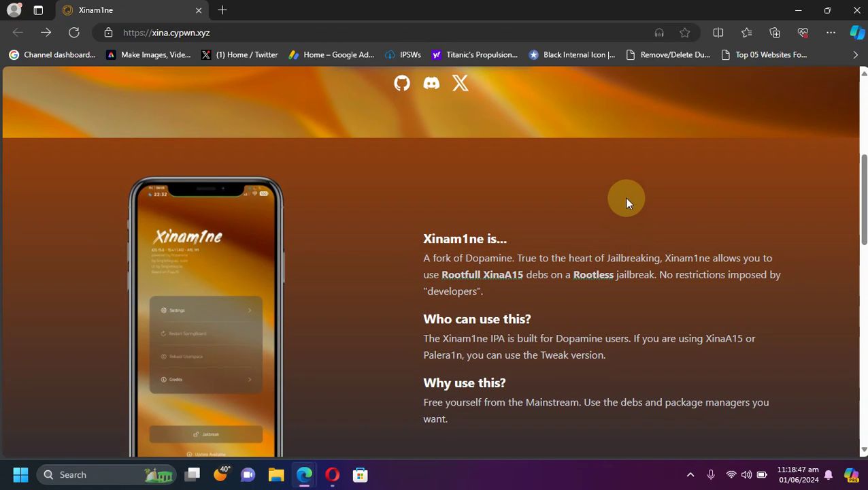
scroll(625, 197, down, 1)
scroll(604, 217, up, 1)
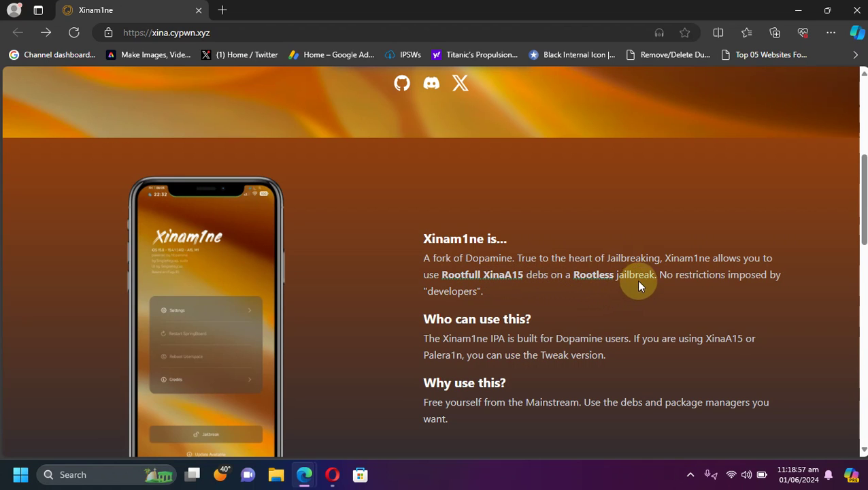
scroll(670, 283, up, 4)
Open the Xinam1ne GitHub repository, glance at the TrollStore and Sideloadly pages, then return to xina.cypwn.xyz
click(401, 338)
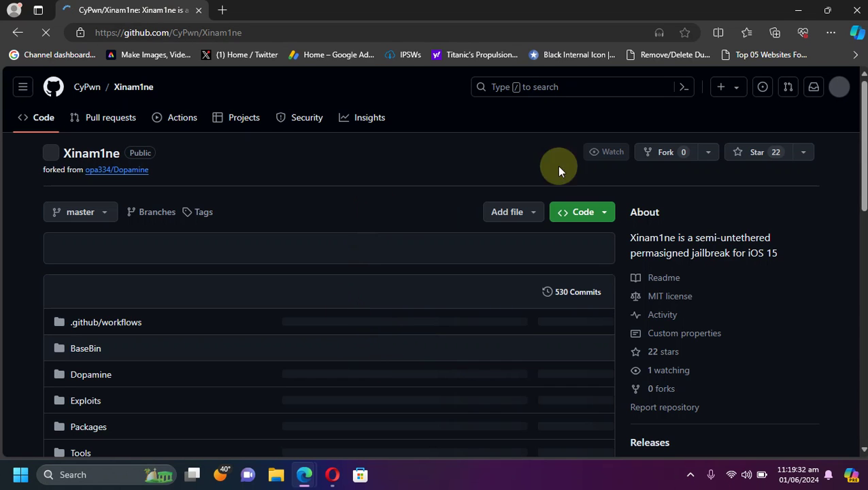
scroll(794, 286, down, 2)
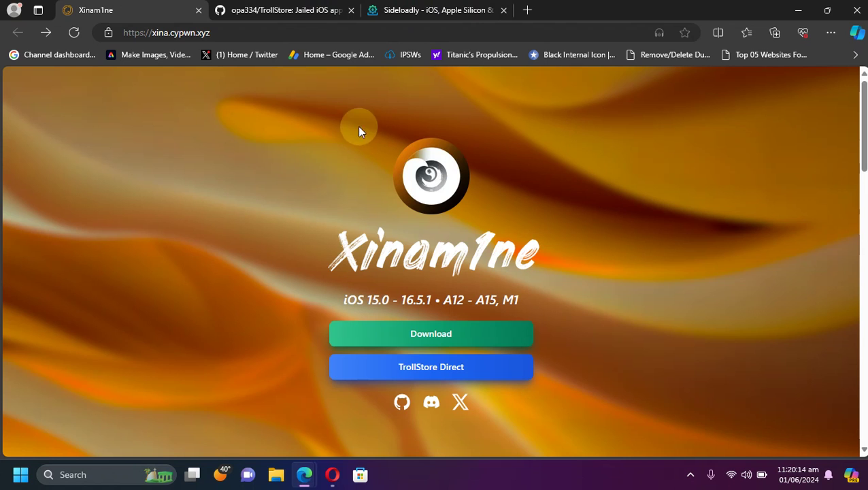
click(276, 15)
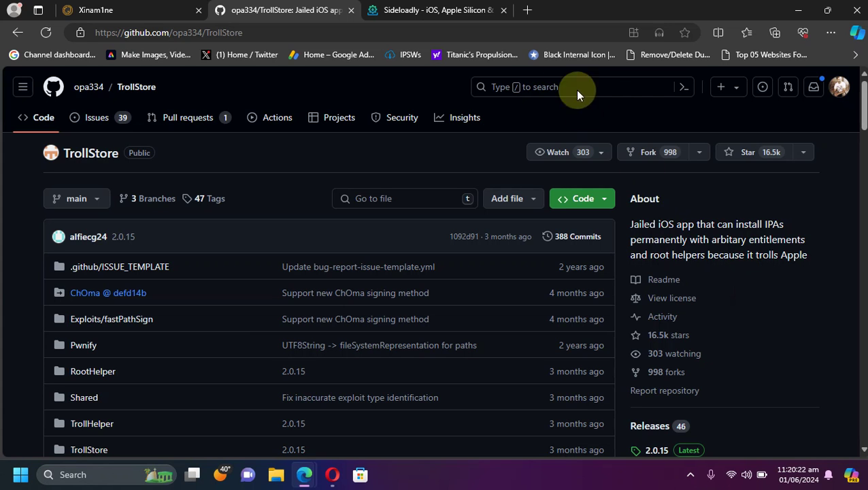
click(435, 10)
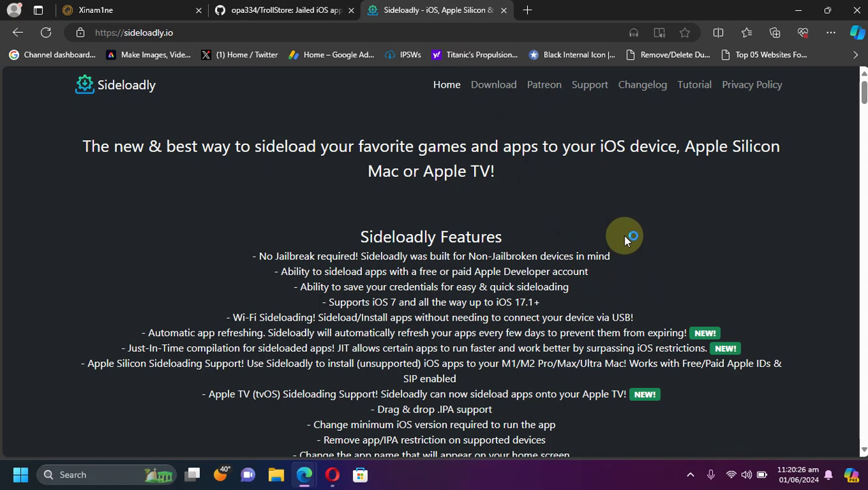
click(138, 8)
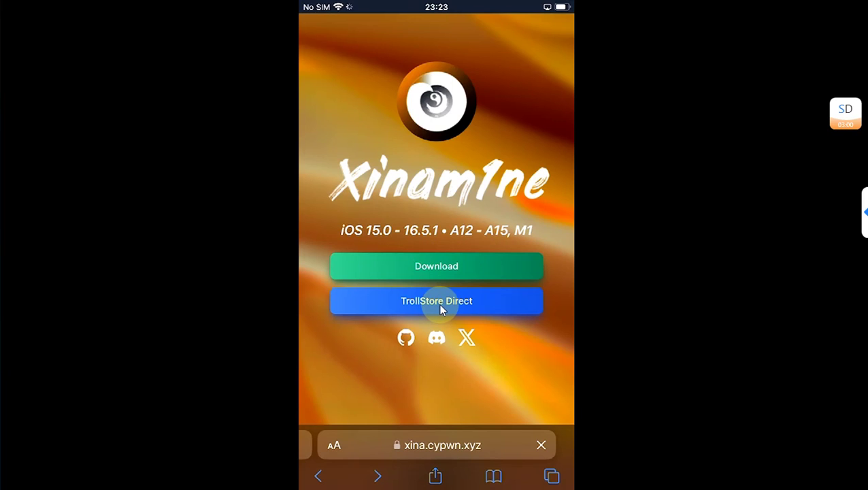
Send Xinam1ne to TrollStore with the site's TrollStore Direct button
click(442, 260)
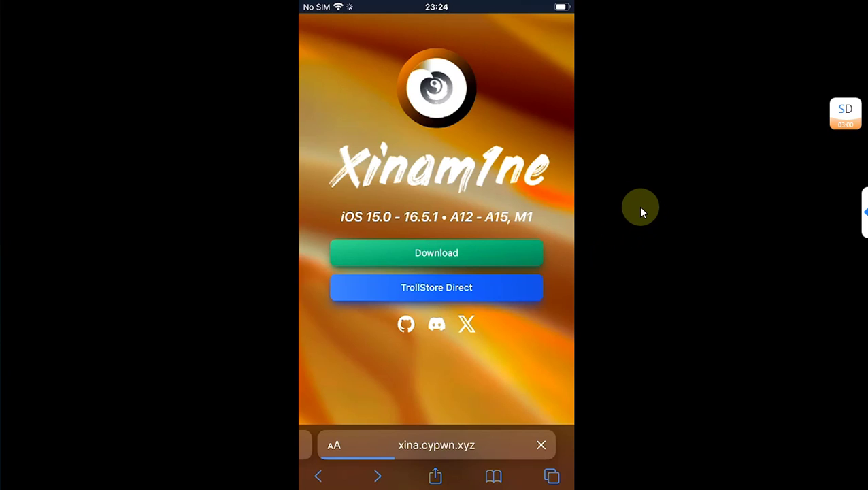
Install Xinam1ne_2.1.5.ipa in TrollStore as an IPA file from Recents
click(353, 401)
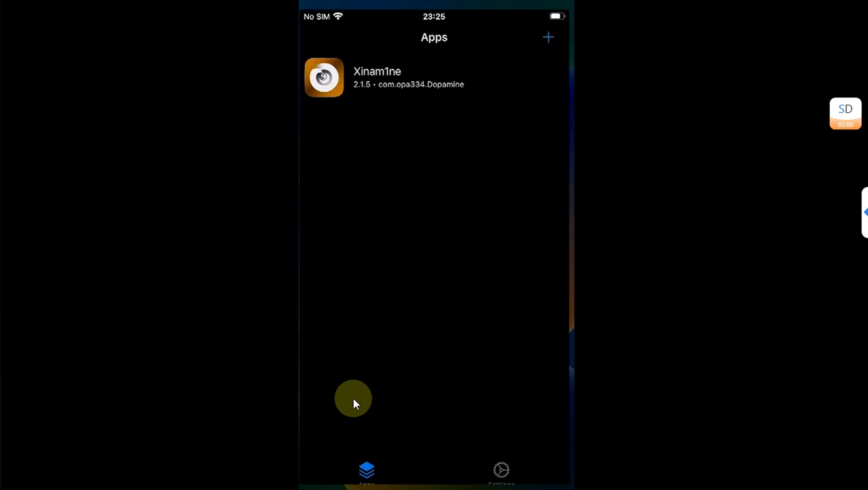
click(562, 34)
click(446, 58)
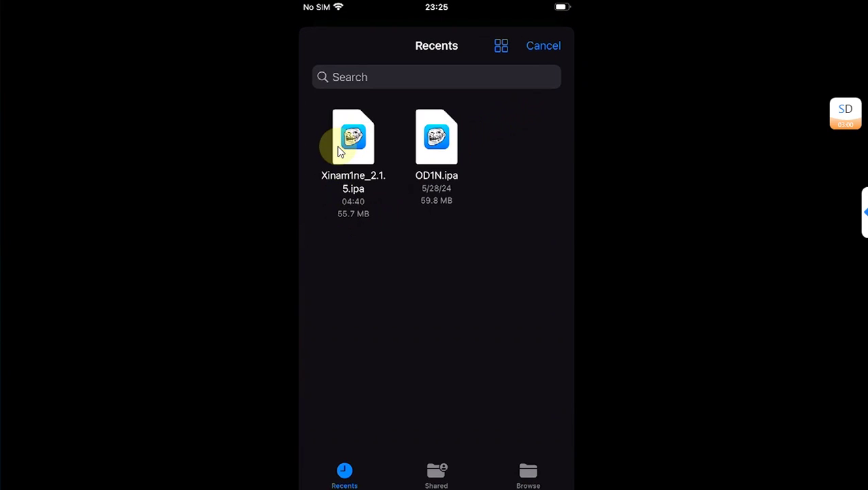
click(351, 150)
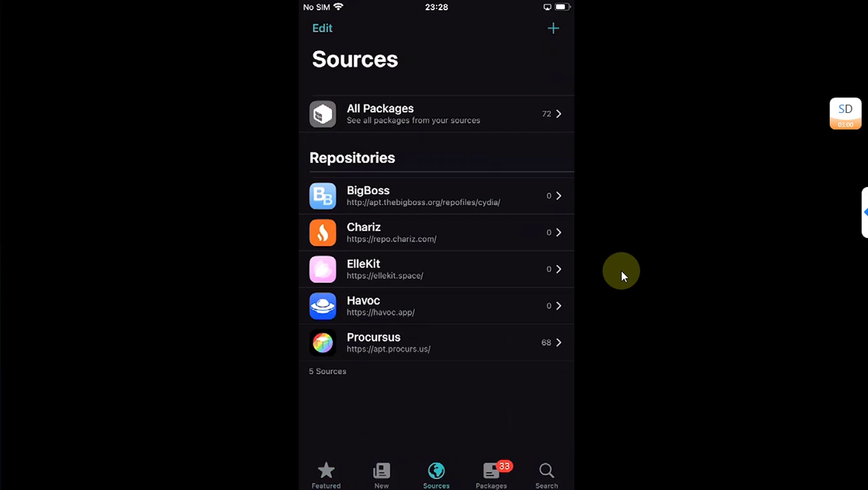
Open the ElleKit repository and queue the ElleKit package for installation
click(419, 285)
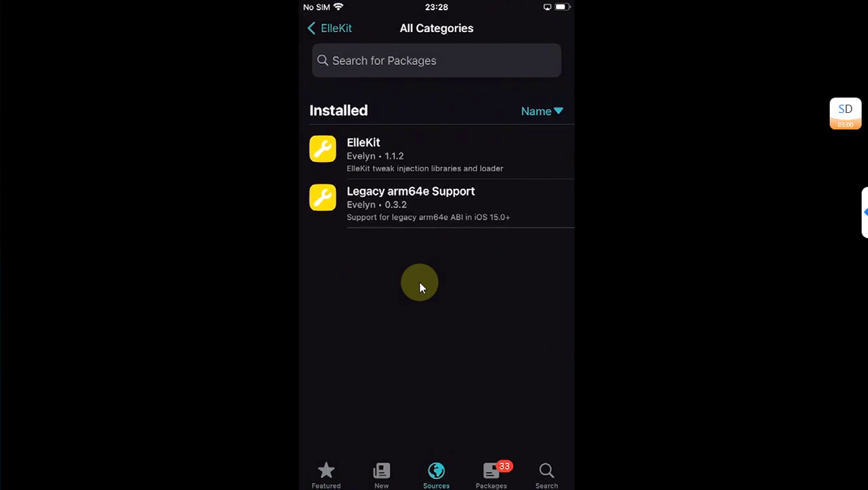
click(431, 157)
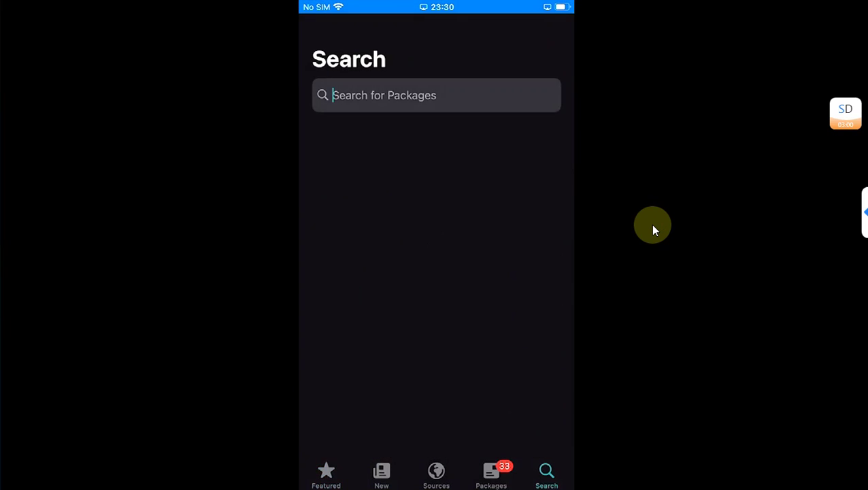
Search Sileo for 'Pref' to find the PreferenceLoader tweak
text(Pref)
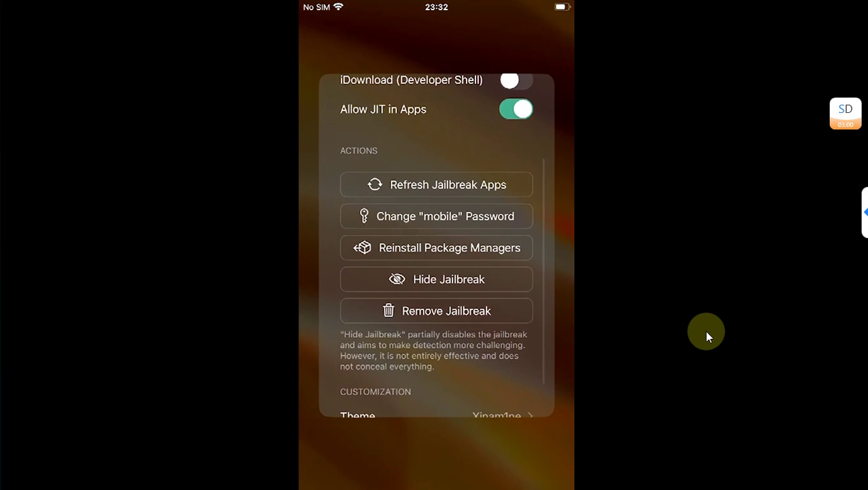
Start Remove Jailbreak in Xinam1ne and confirm deleting all jailbreak files
click(439, 317)
click(384, 306)
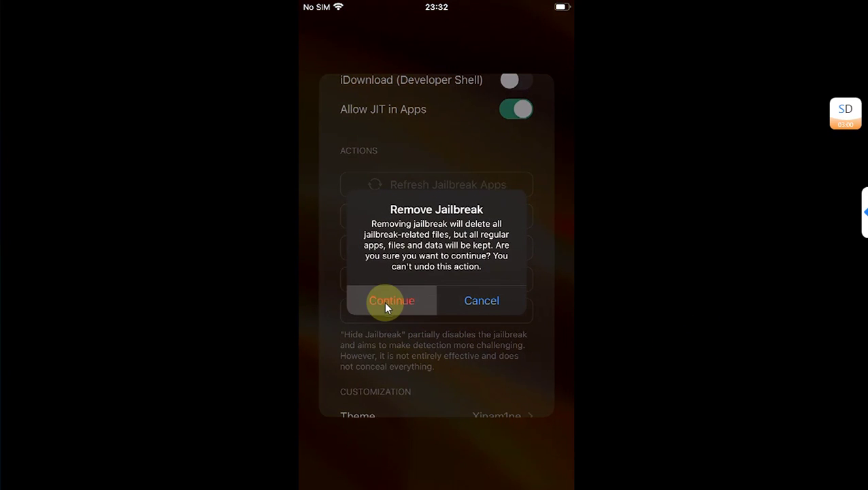